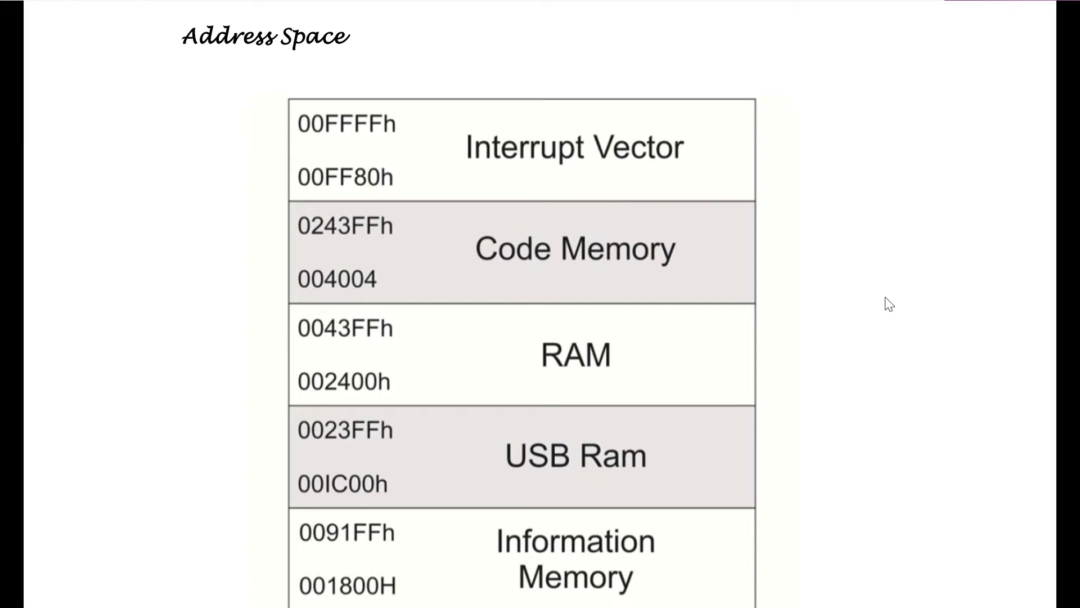
scroll(806, 343, "down", 1)
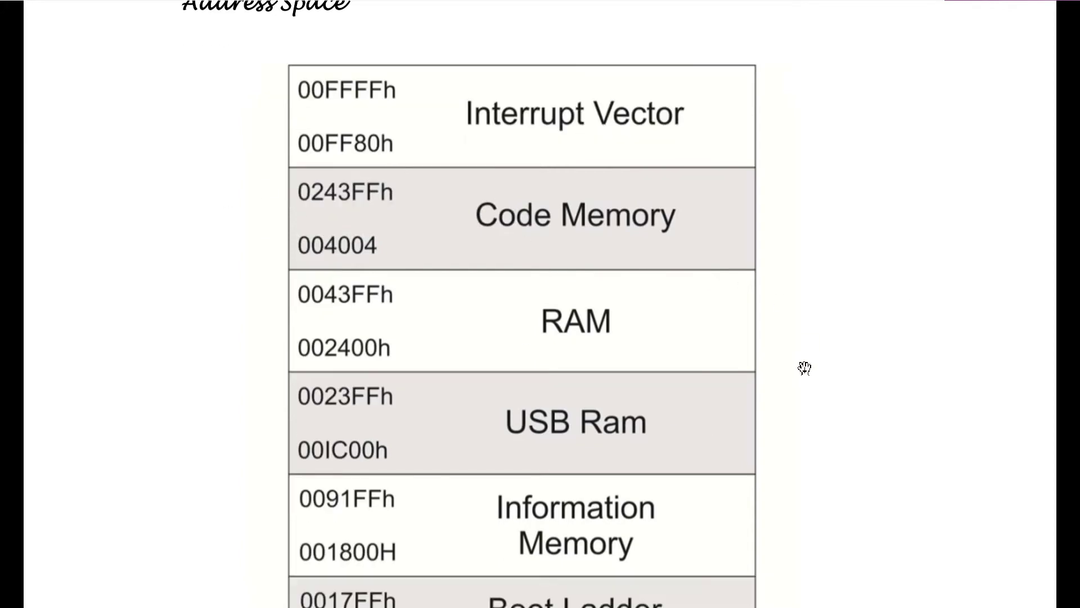
scroll(804, 368, "down", 2)
scroll(804, 368, "down", 2)
scroll(805, 368, "down", 1)
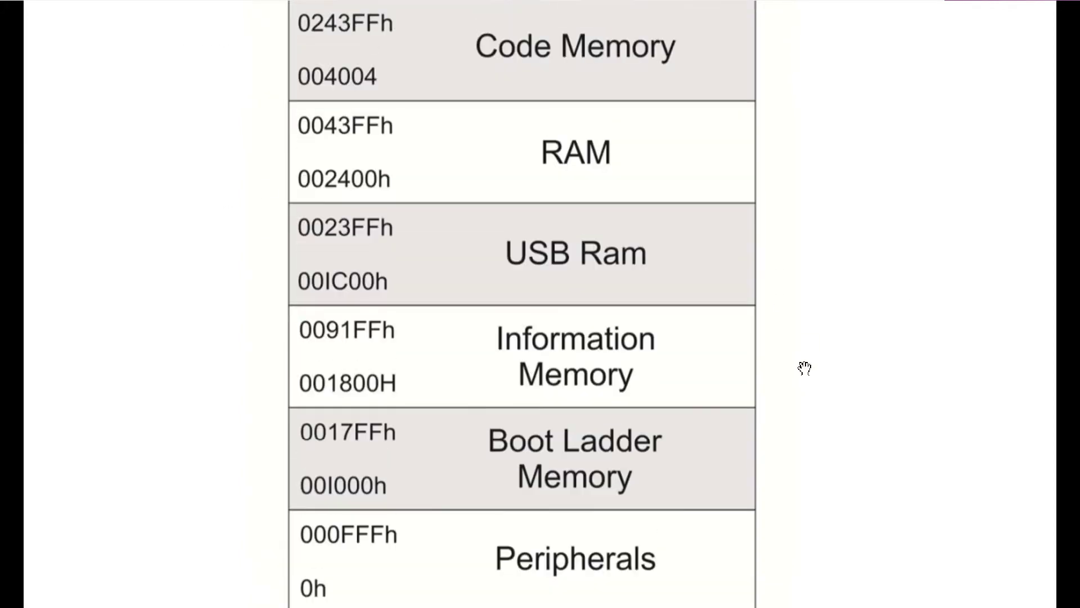
scroll(804, 368, "up", 2)
scroll(804, 368, "up", 1)
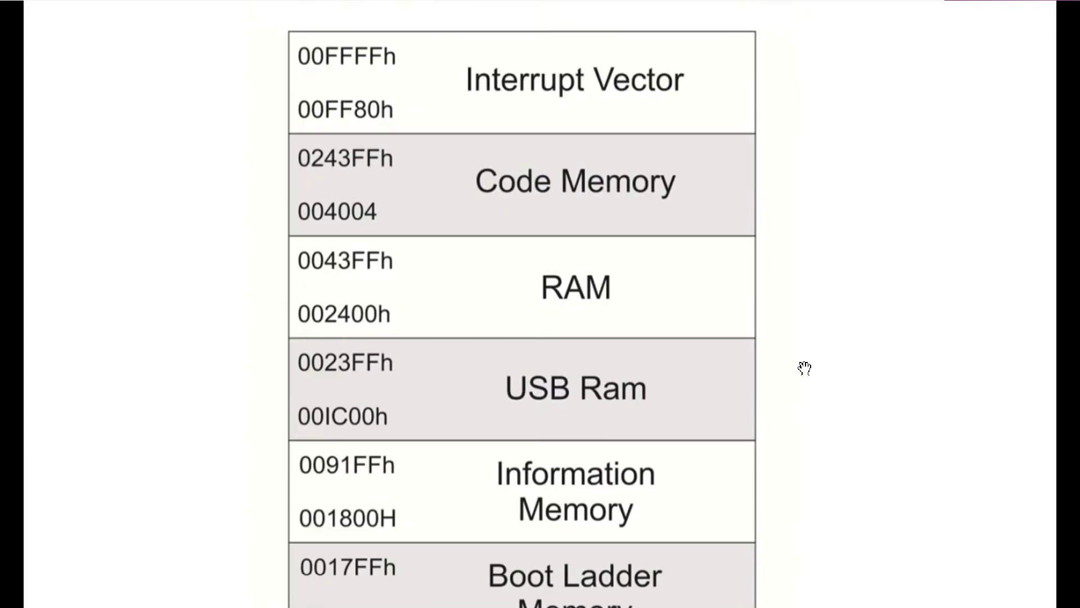
scroll(804, 369, "up", 1)
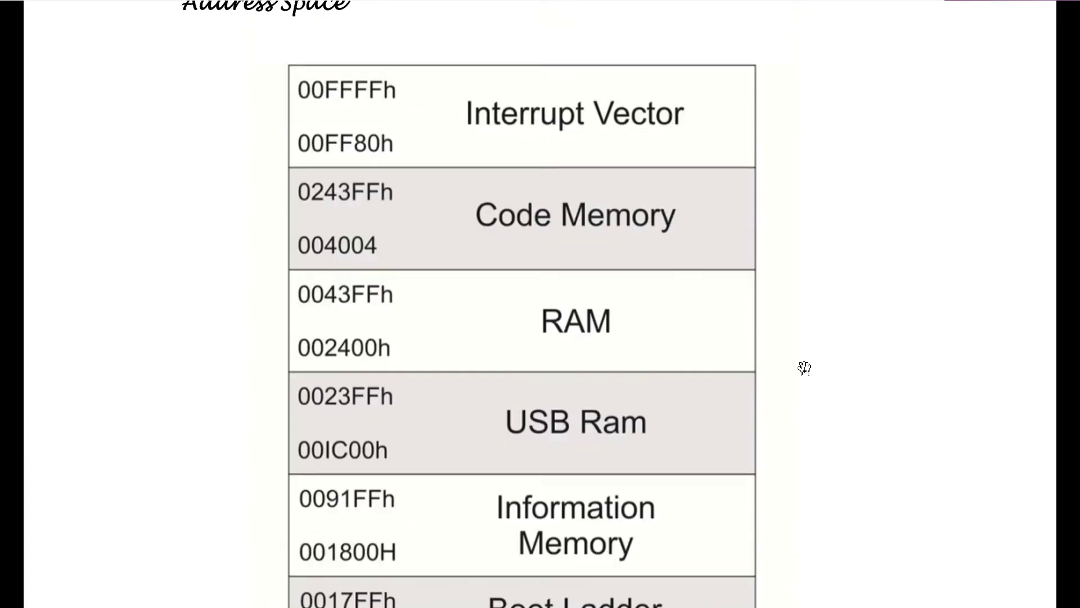
scroll(805, 368, "up", 1)
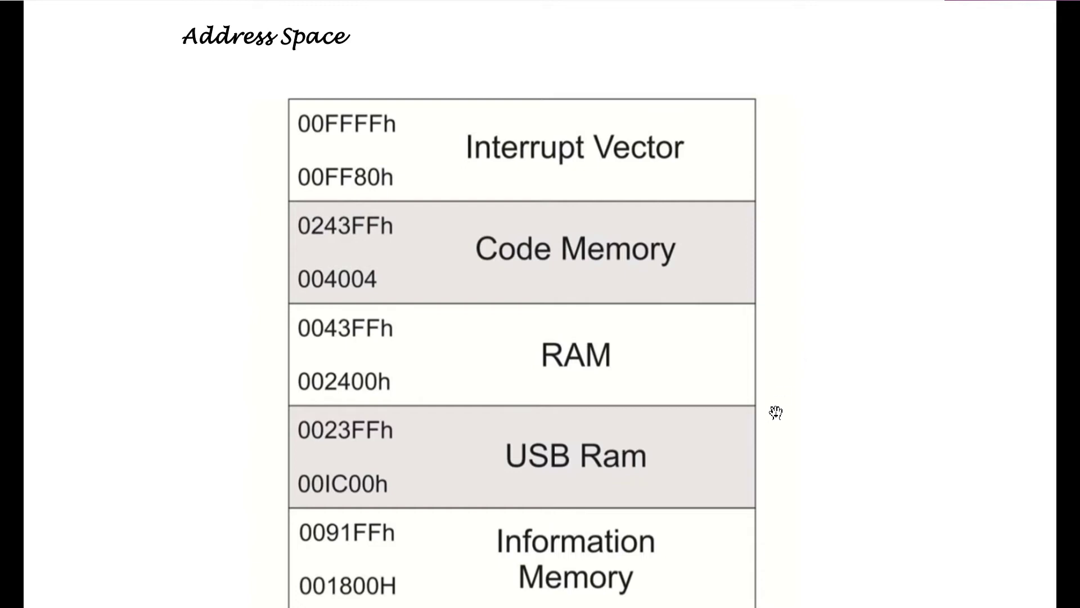
scroll(776, 413, "down", 2)
scroll(775, 413, "down", 2)
scroll(775, 412, "down", 2)
scroll(776, 413, "down", 1)
scroll(775, 413, "up", 2)
scroll(775, 413, "up", 3)
scroll(776, 412, "up", 1)
scroll(747, 447, "down", 1)
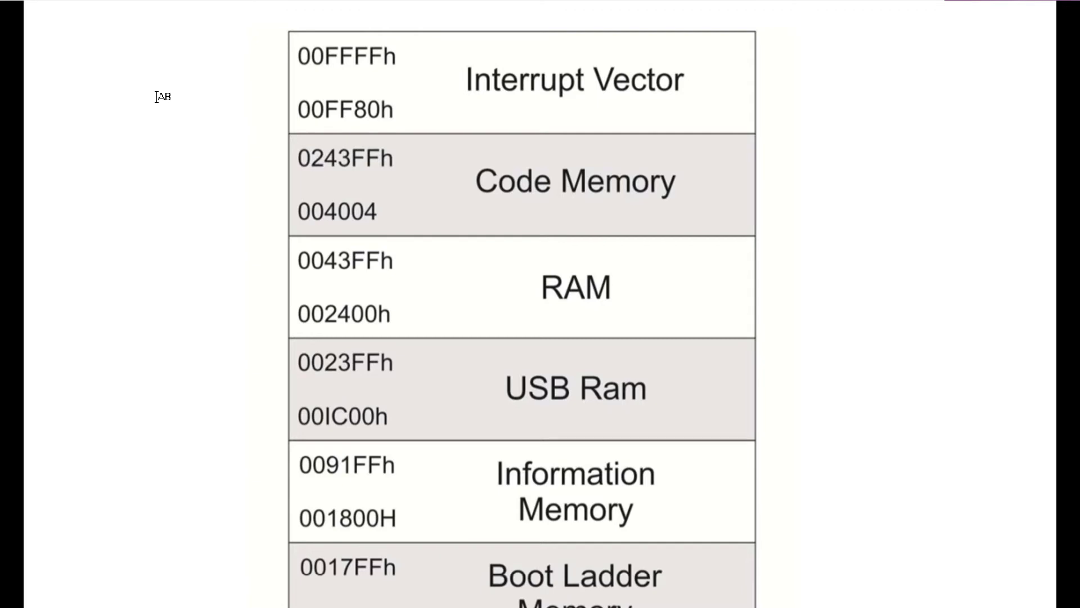
- Place a '128 Bytes' text label left of the Interrupt Vector row
left_click(158, 96)
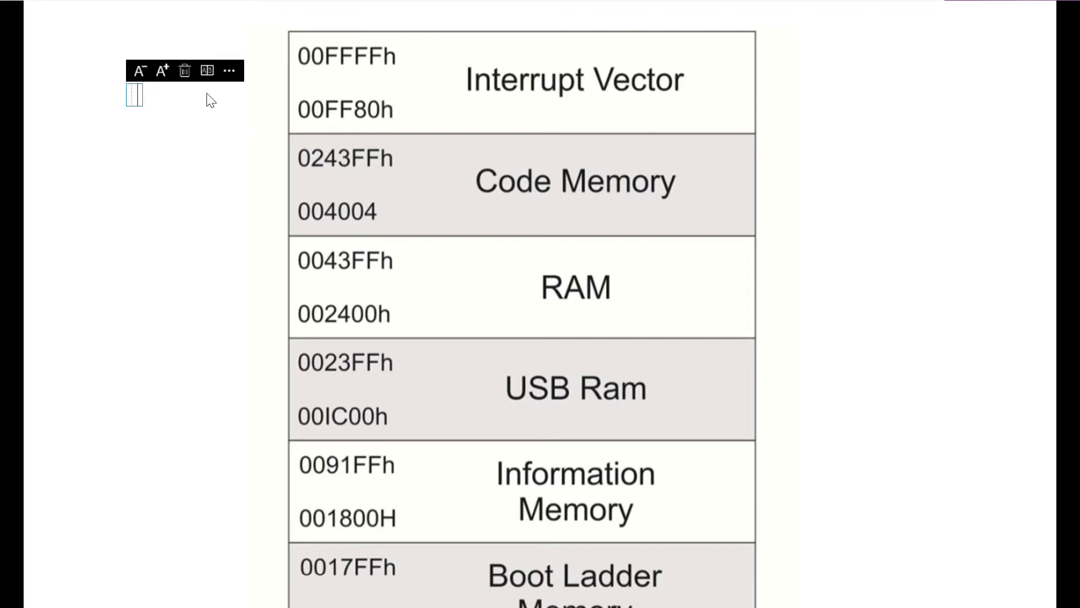
type("128 Bytes")
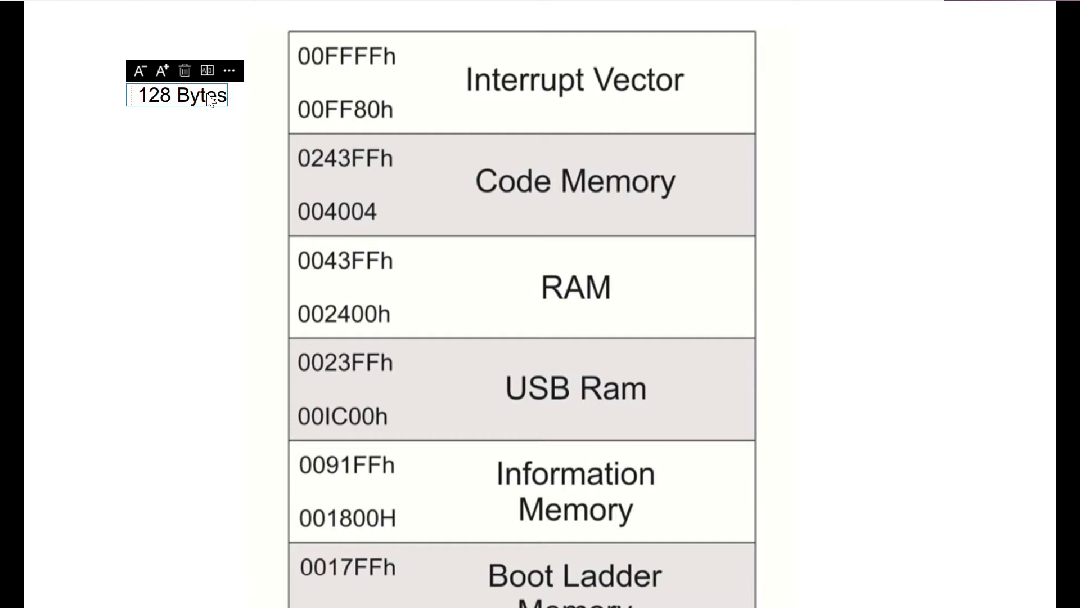
left_click(174, 192)
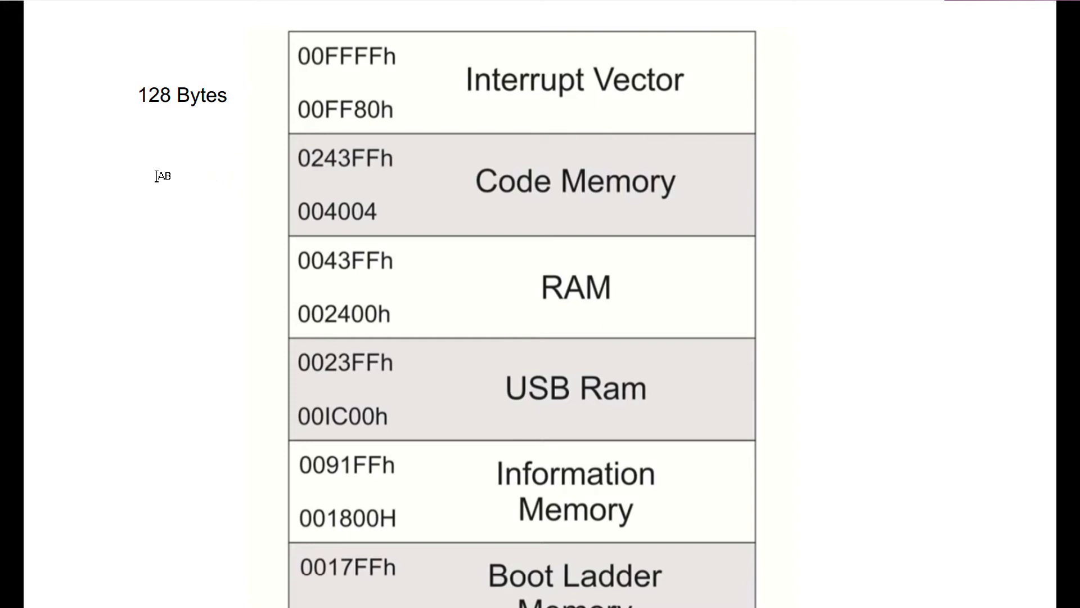
- Place a '128 KB' text label left of the Code Memory row
left_click(152, 189)
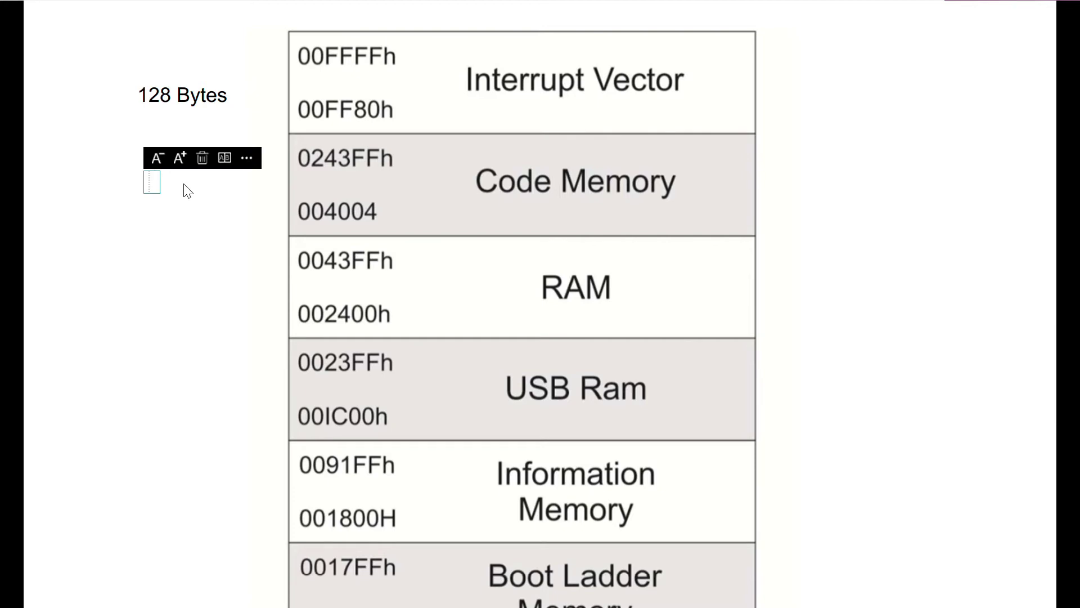
type("128 KB")
left_click(184, 291)
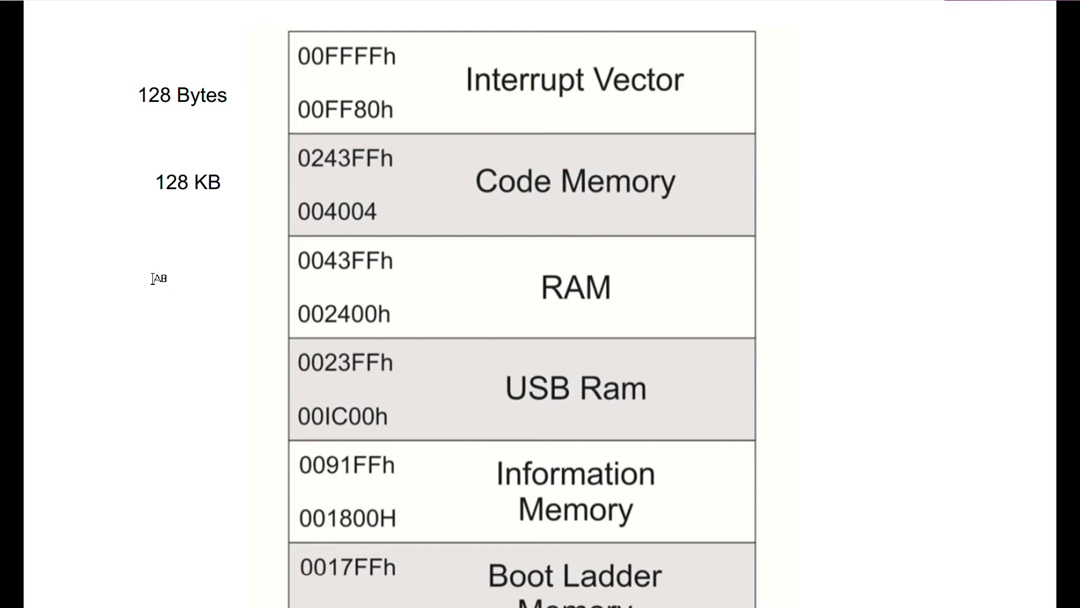
- Place an '8 KB' label left of the RAM row, fixing the missing space
left_click(165, 279)
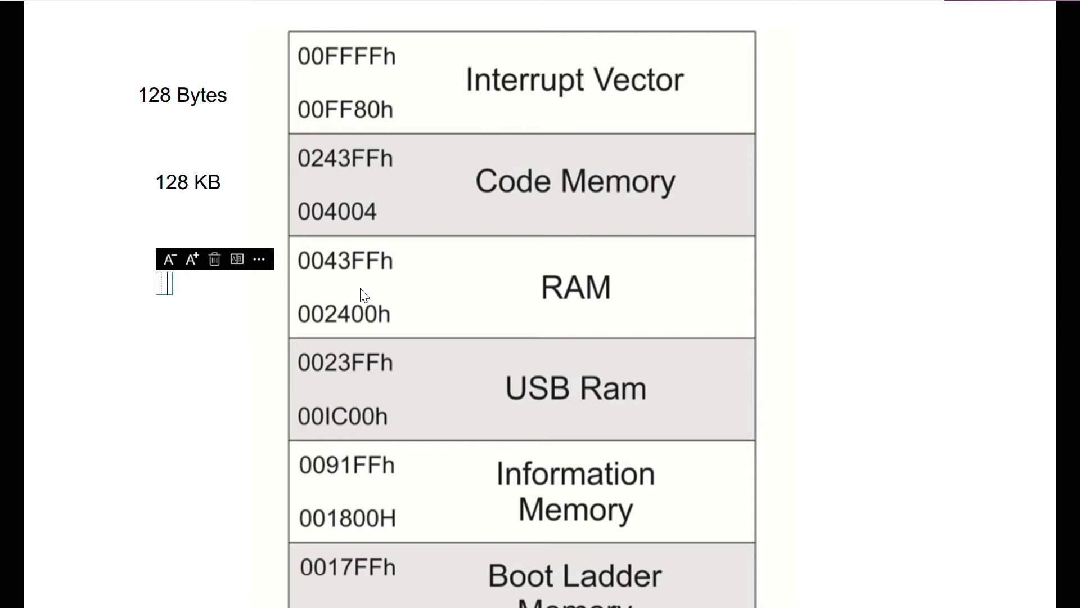
type("8")
type("KB")
key("Left")
key("Left")
left_click(222, 388)
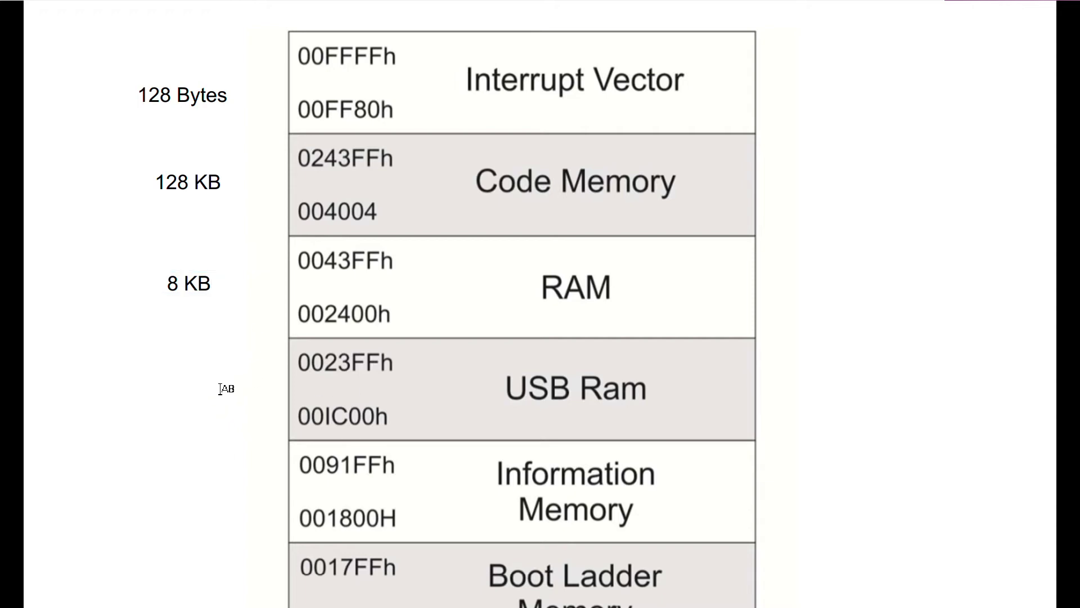
- Place a '2 KB' text label left of the USB Ram row
left_click(171, 379)
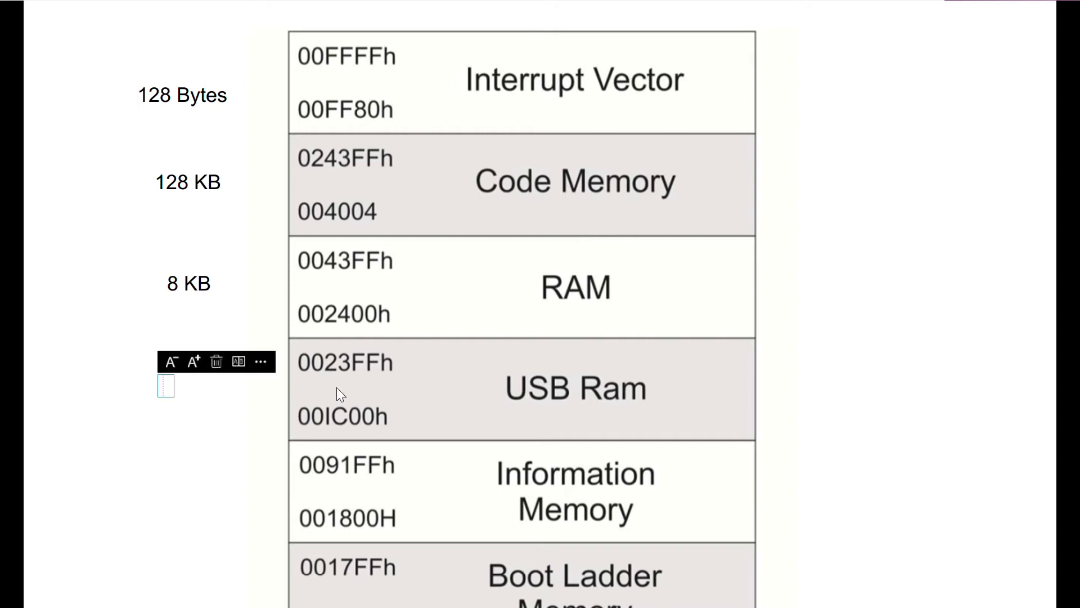
type("2 KB")
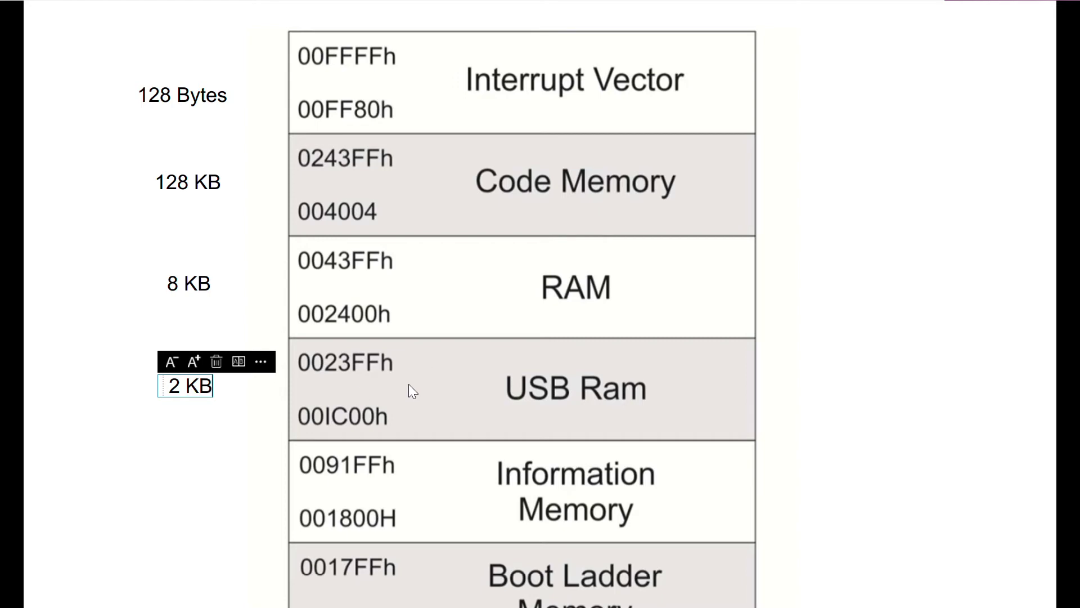
left_click(134, 323)
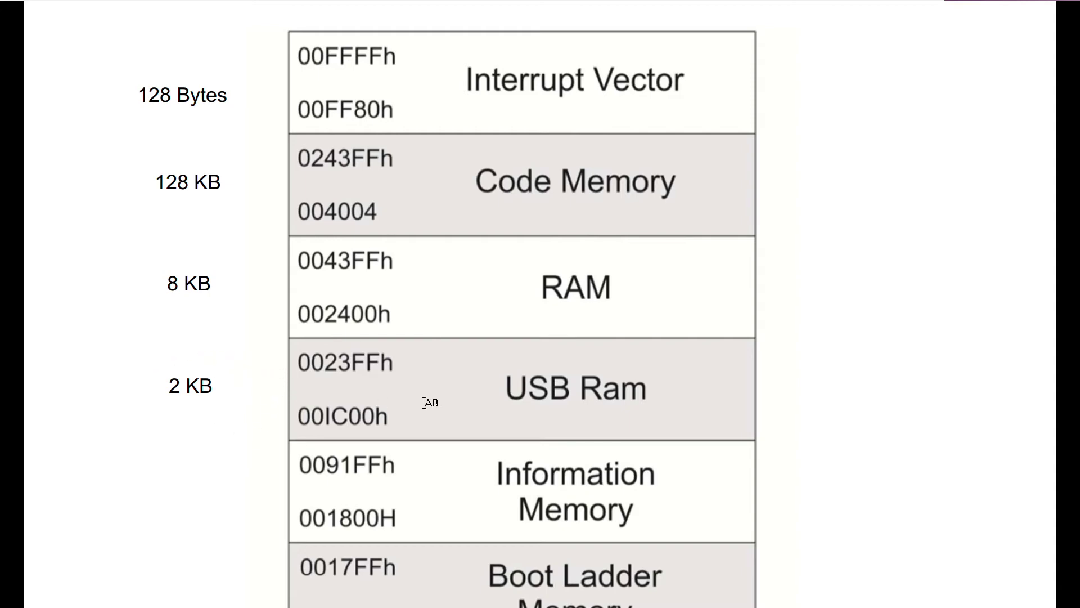
scroll(430, 403, "down", 1)
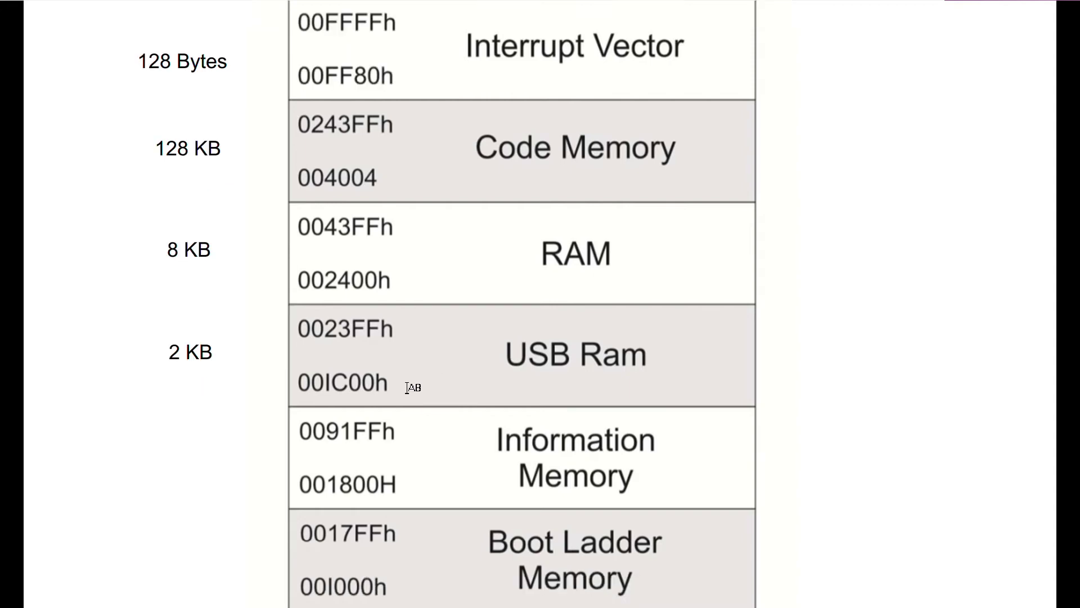
- Place a '512 Bytes' text label left of the Information Memory row
left_click(160, 447)
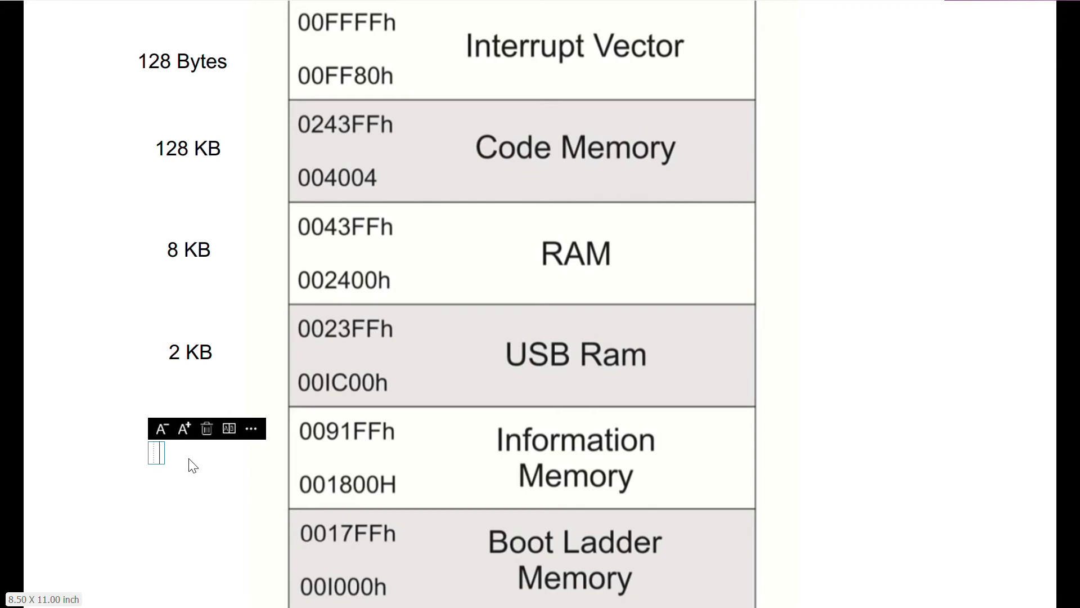
type("512 Bytes")
left_click(269, 471)
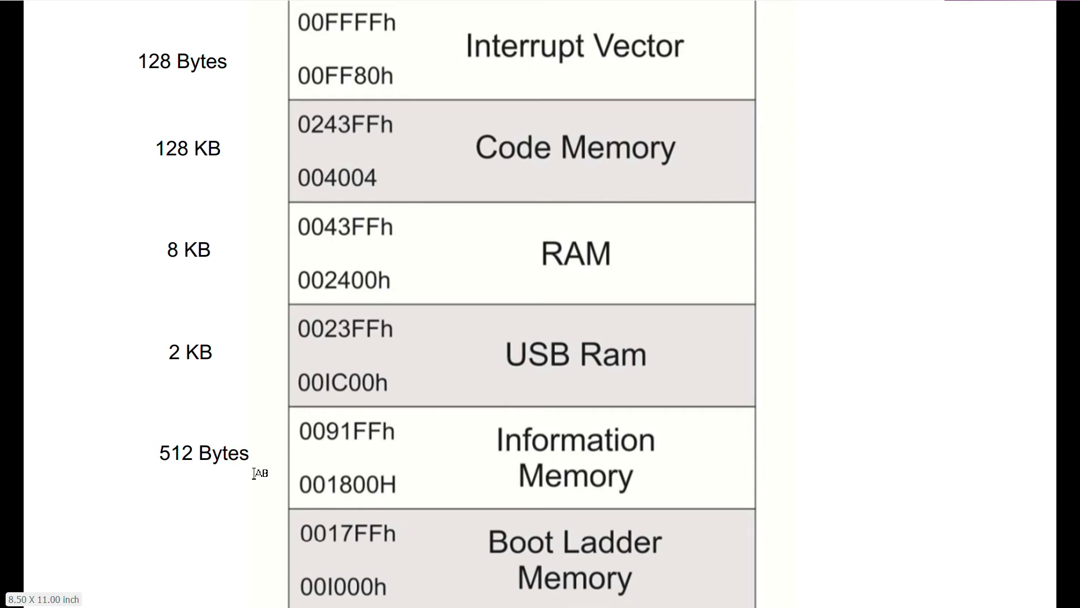
scroll(267, 456, "up", 1)
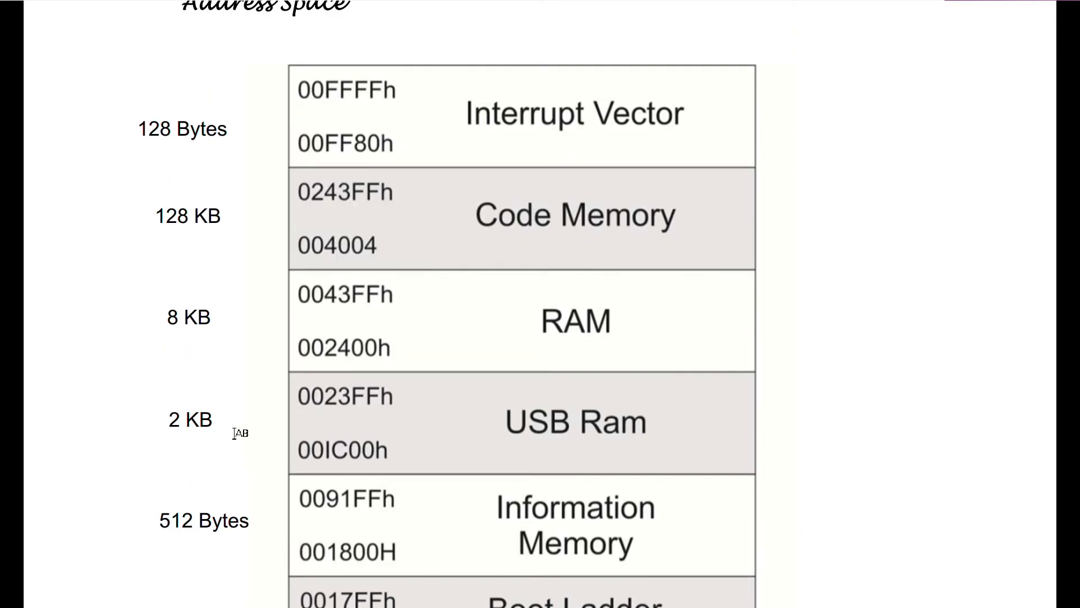
scroll(255, 439, "down", 1)
scroll(256, 438, "down", 2)
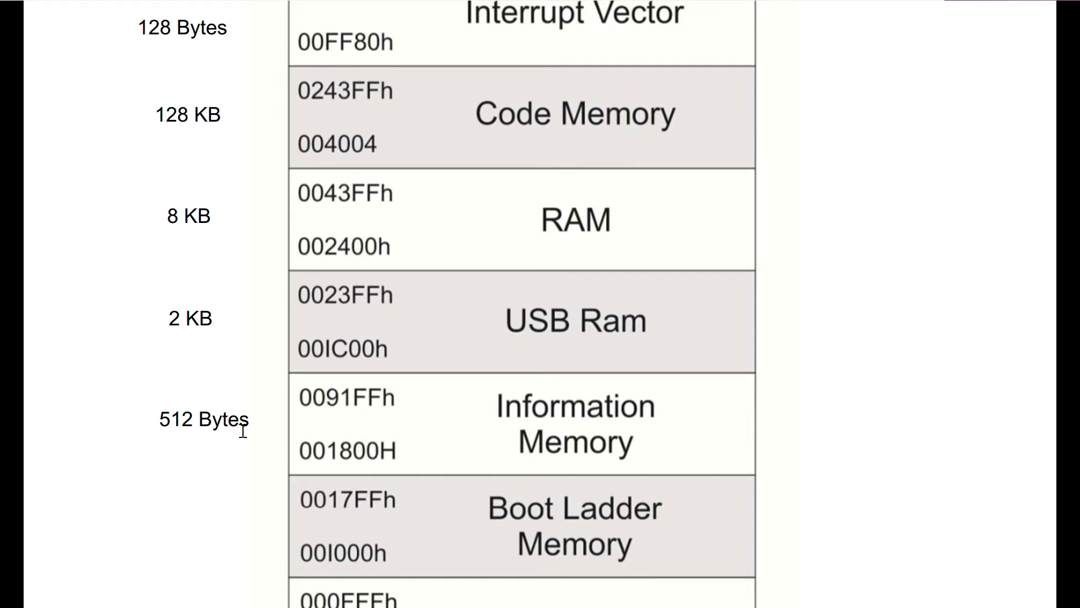
left_click(180, 525)
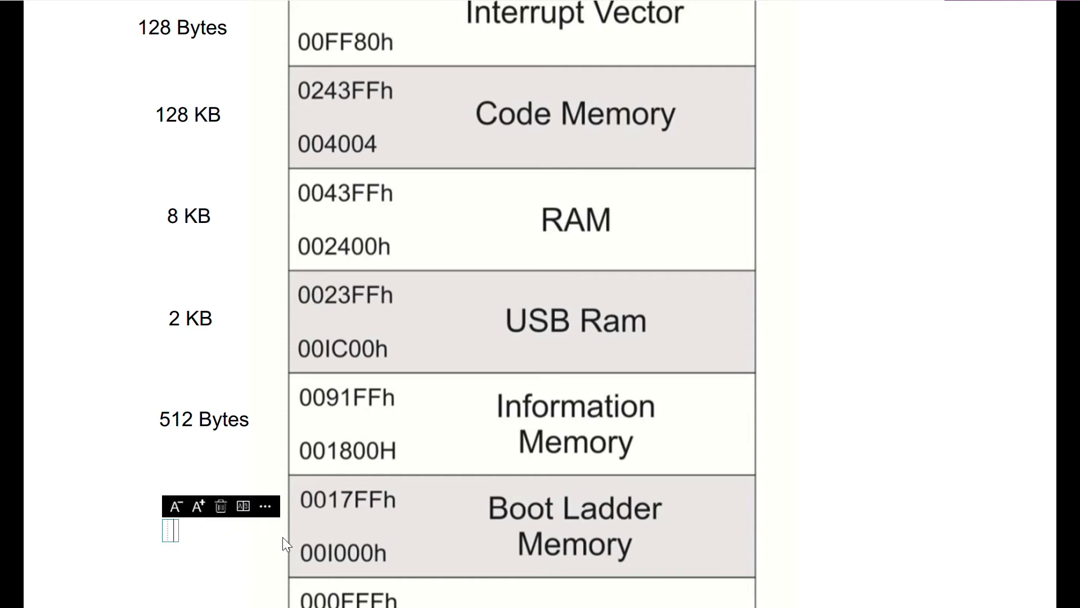
type("2")
type(" KB")
scroll(634, 518, "down", 1)
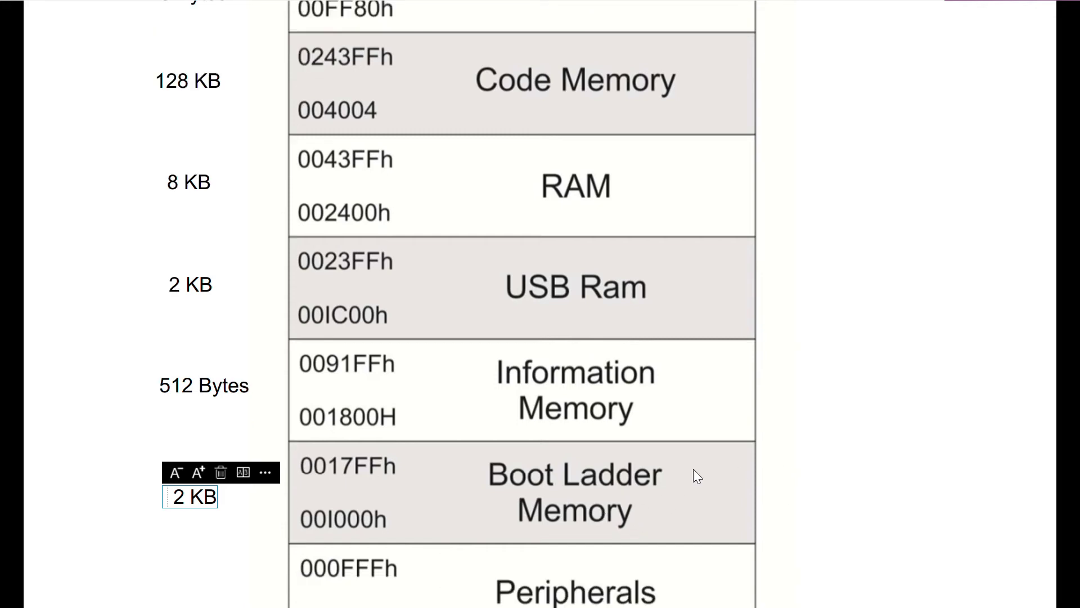
- Finish the '2 KB' label and add a 'Boot Loader Memory' note right of the table
left_click(812, 481)
left_click(801, 484)
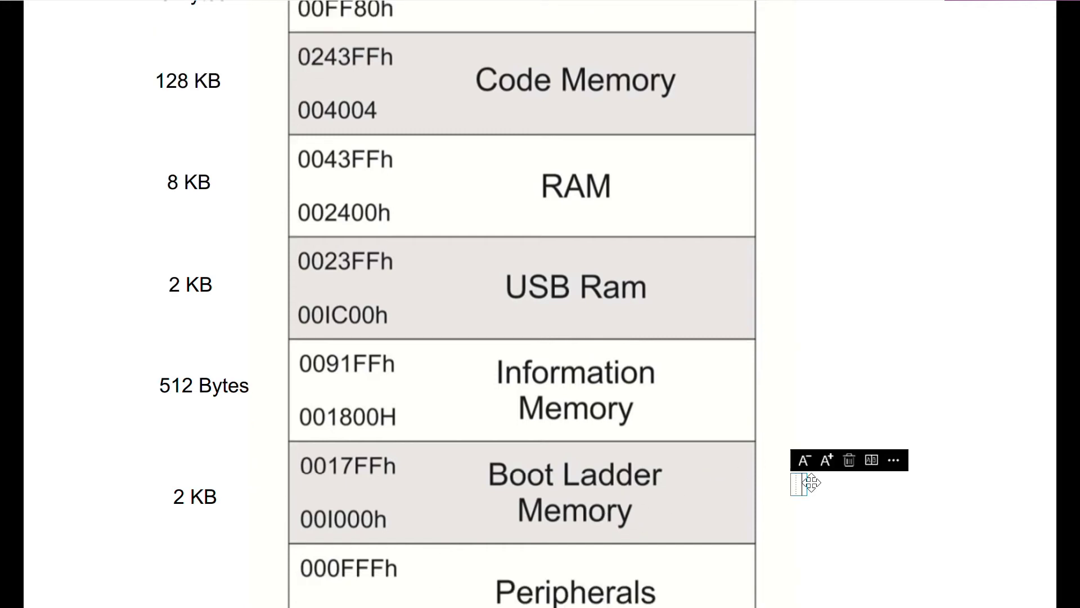
type("Boot Loade")
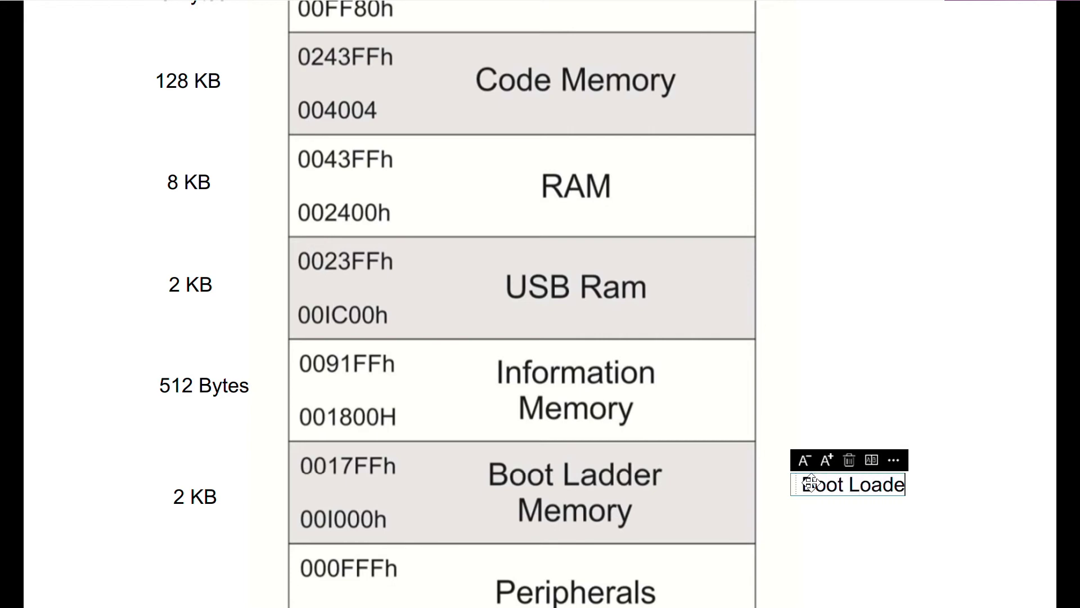
type("r Memory")
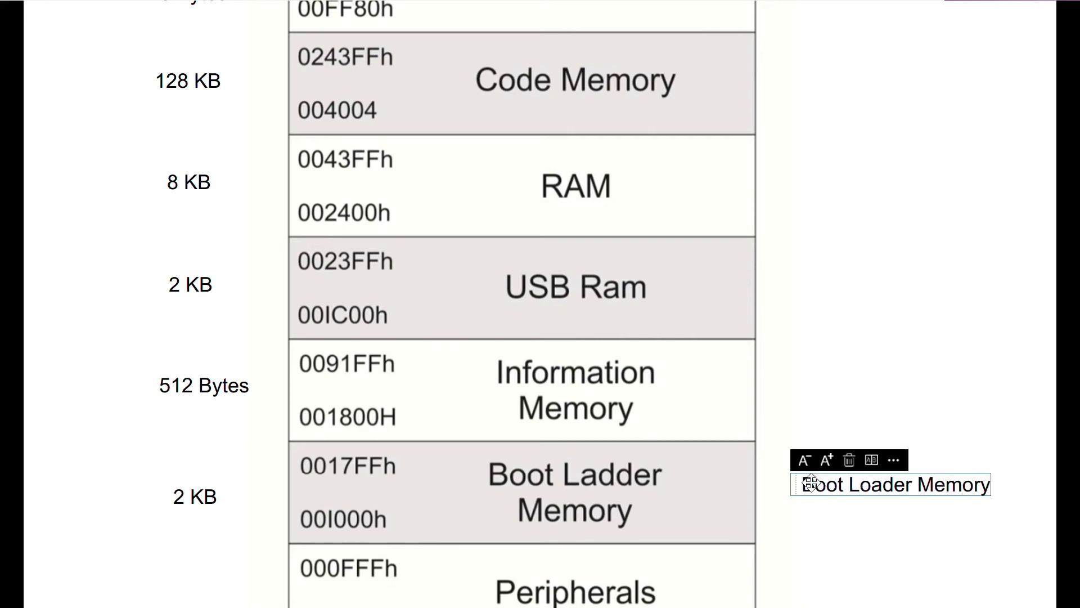
scroll(810, 474, "up", 1)
left_click(810, 455)
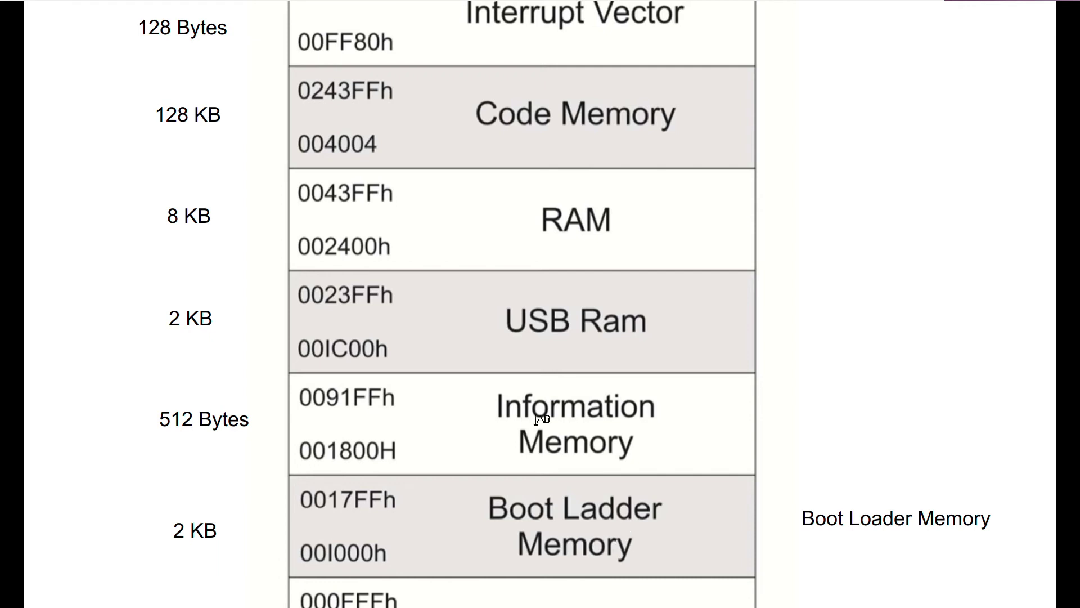
scroll(538, 415, "down", 1)
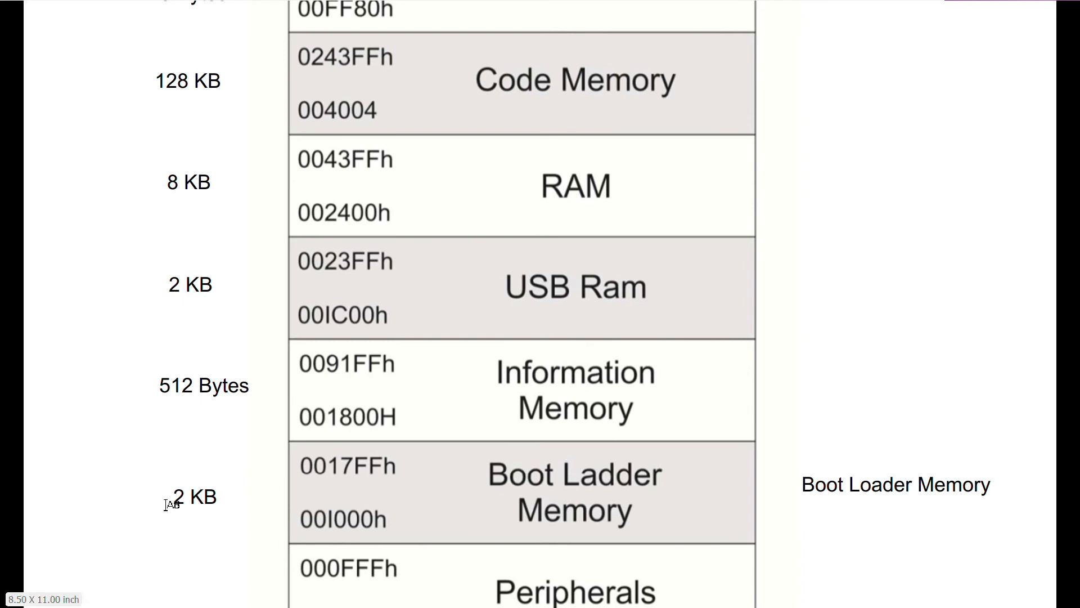
scroll(169, 505, "down", 1)
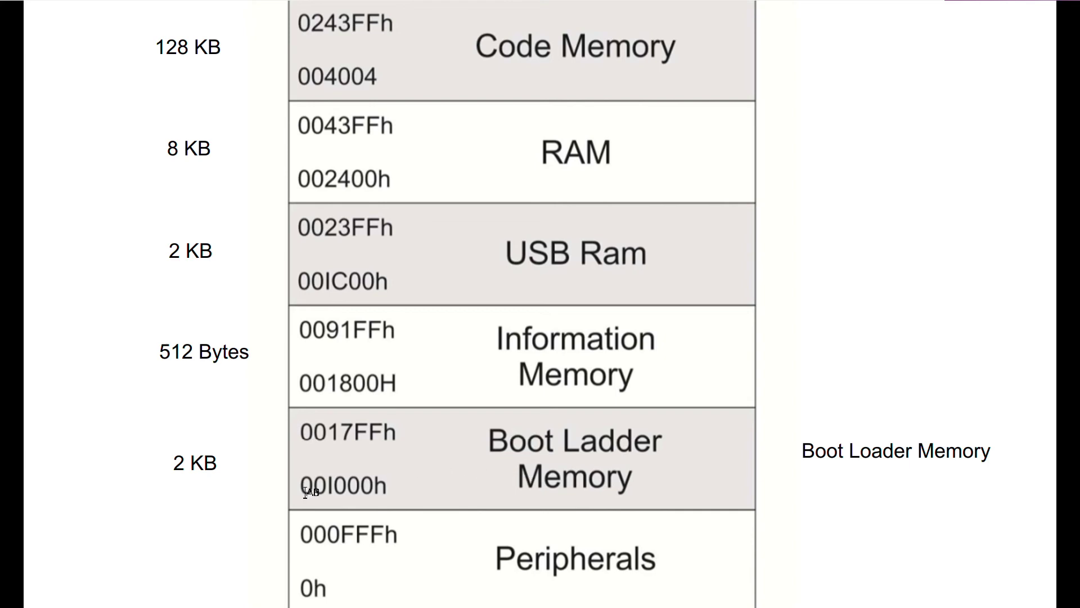
- Place a '4 KB' text label left of the Peripherals row
left_click(184, 546)
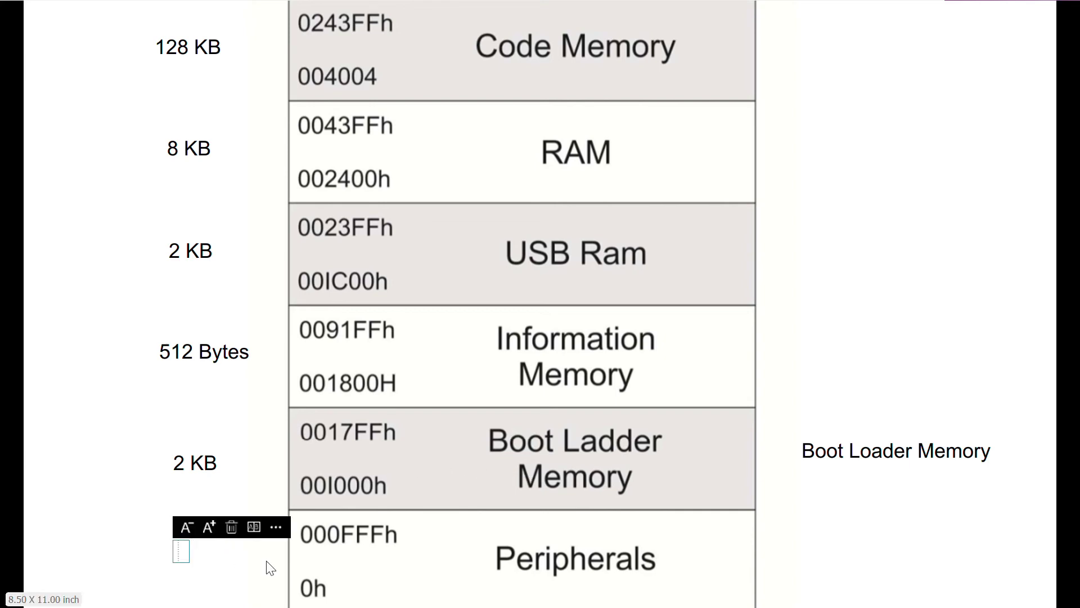
type("4 KB")
left_click(777, 556)
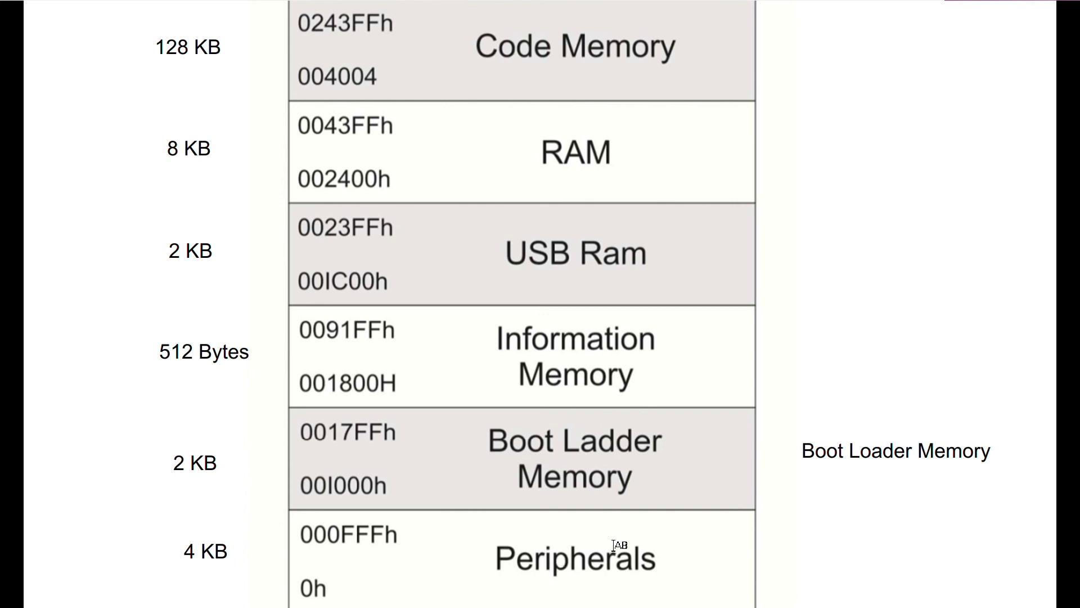
scroll(586, 498, "up", 1)
scroll(437, 298, "up", 2)
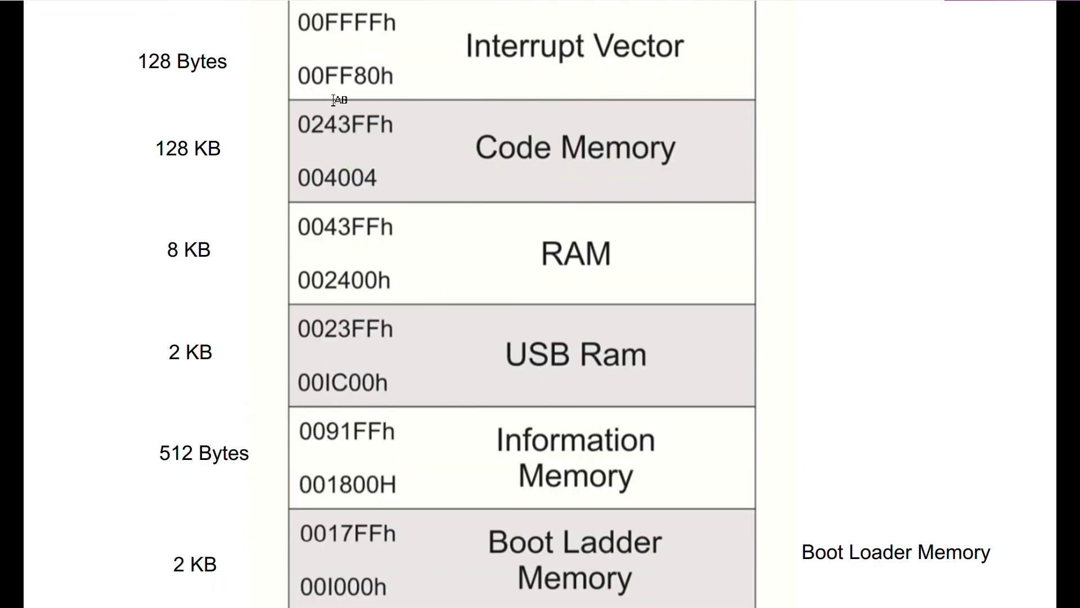
scroll(443, 101, "up", 2)
scroll(489, 477, "down", 1)
scroll(504, 465, "down", 2)
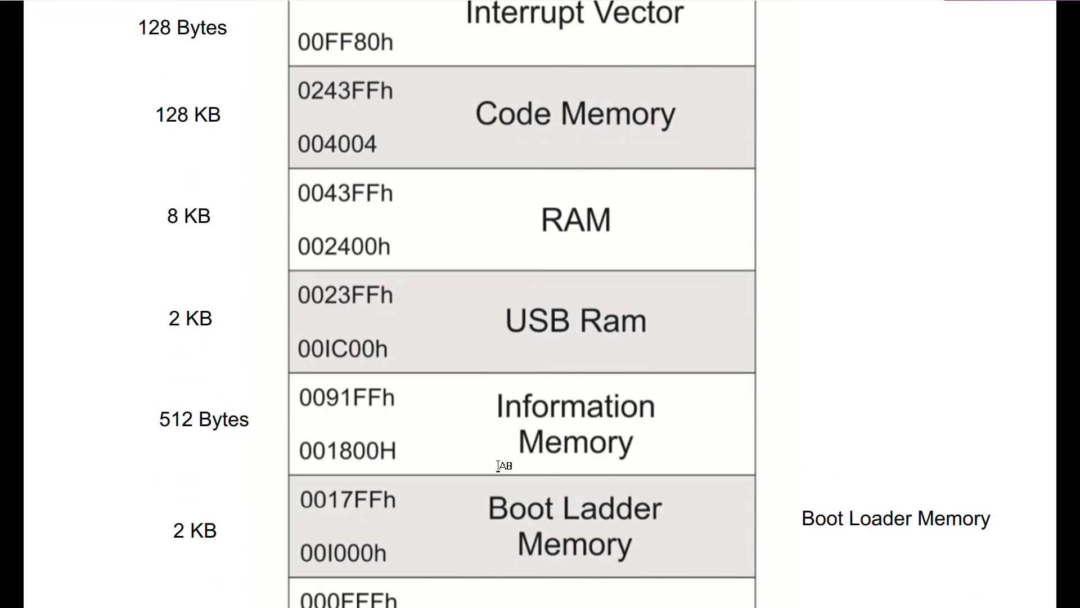
scroll(504, 465, "down", 1)
scroll(511, 501, "up", 1)
scroll(509, 502, "up", 1)
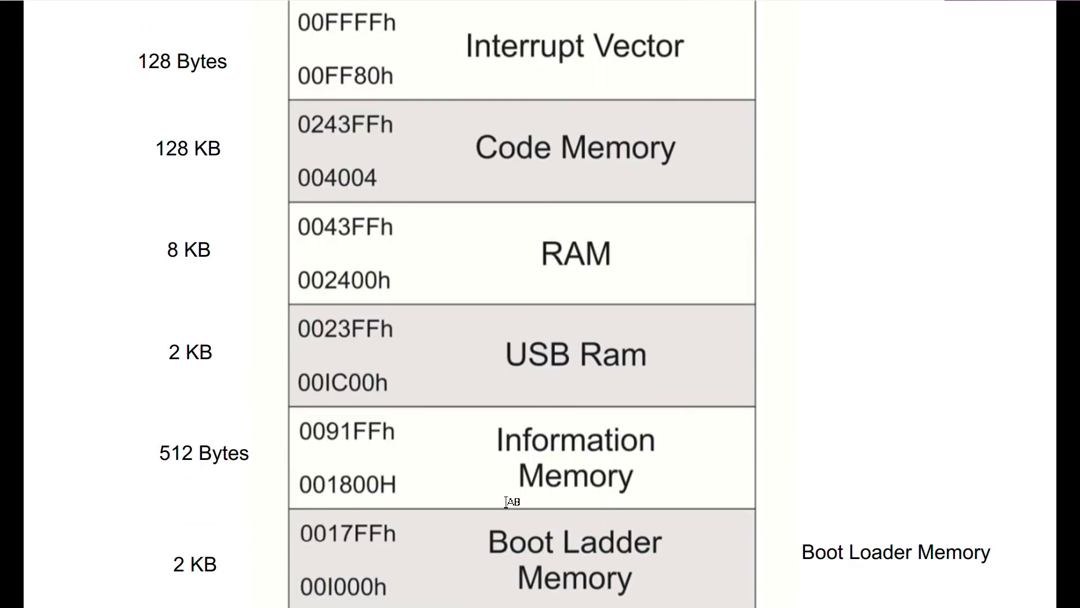
scroll(509, 501, "up", 2)
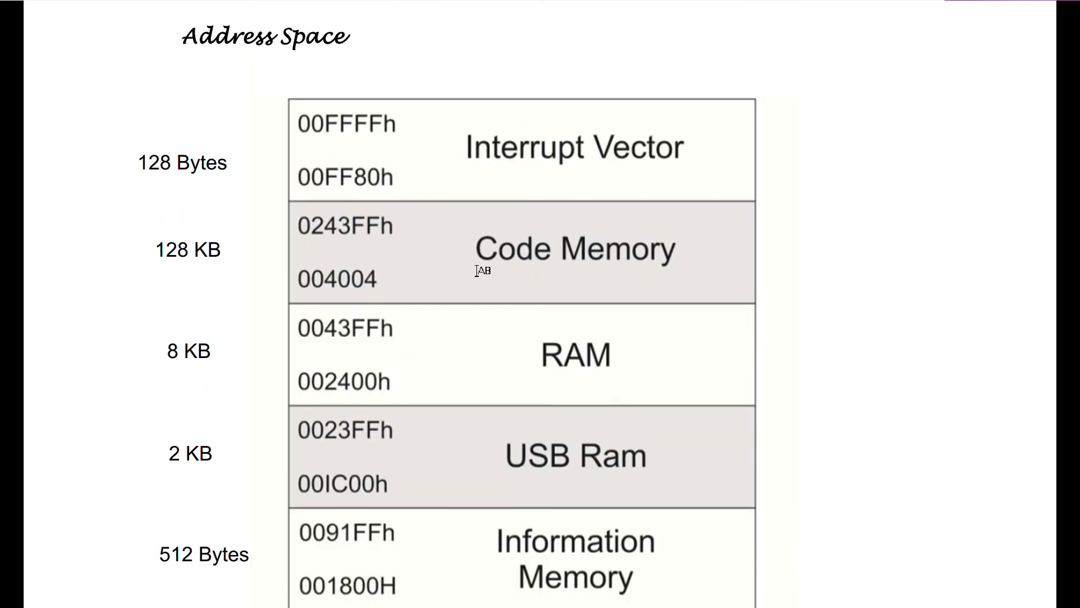
scroll(477, 271, "down", 2)
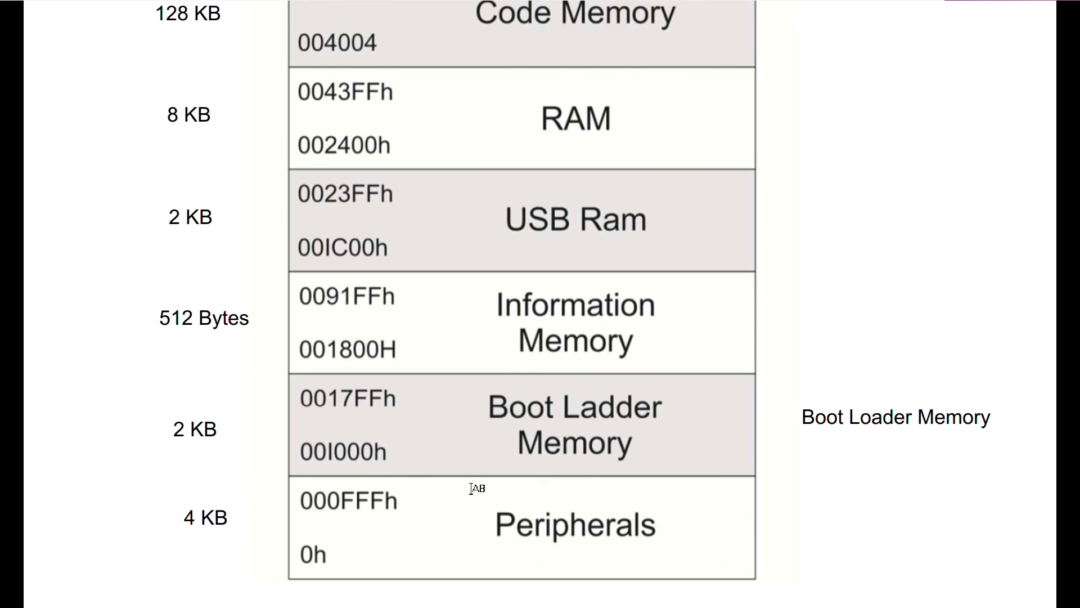
scroll(471, 472, "up", 4)
scroll(472, 469, "up", 2)
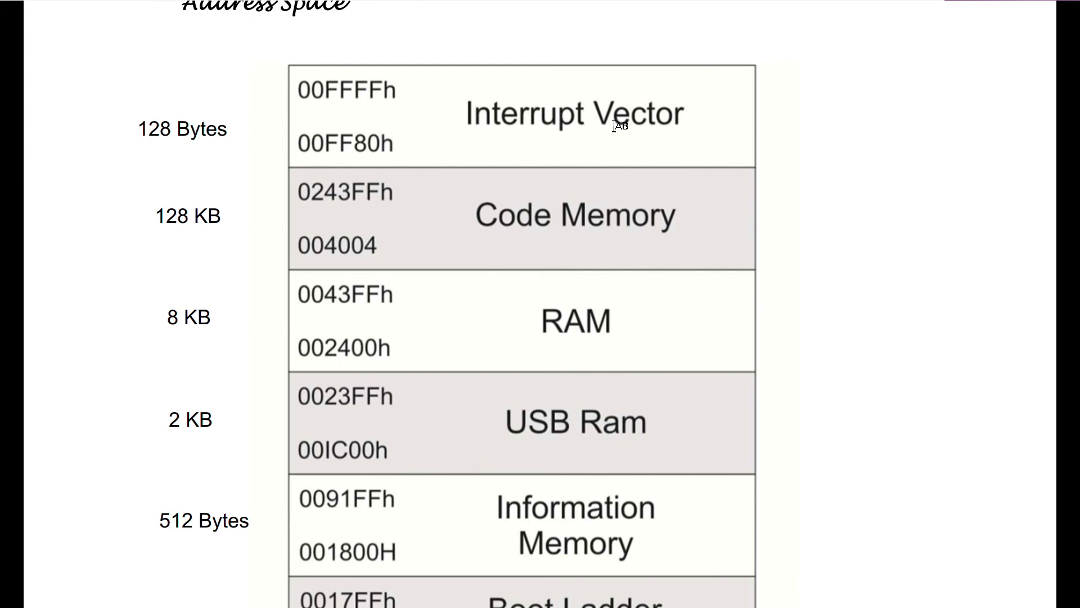
scroll(625, 186, "down", 2)
scroll(642, 187, "up", 2)
scroll(413, 325, "down", 1)
scroll(405, 440, "down", 1)
scroll(387, 519, "down", 1)
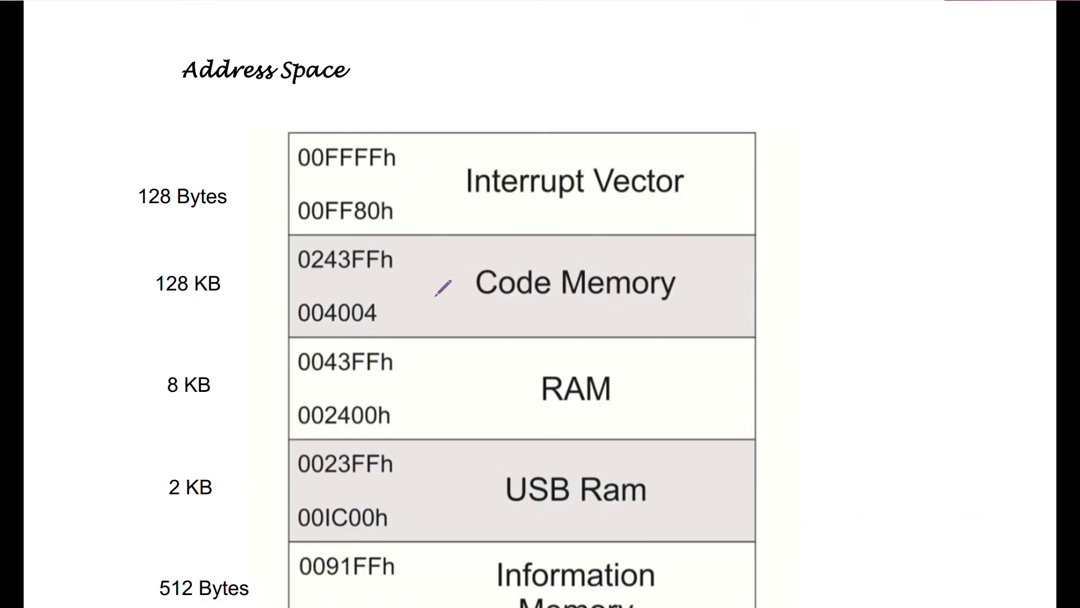
scroll(441, 311, "down", 2)
scroll(414, 397, "down", 1)
scroll(405, 523, "down", 1)
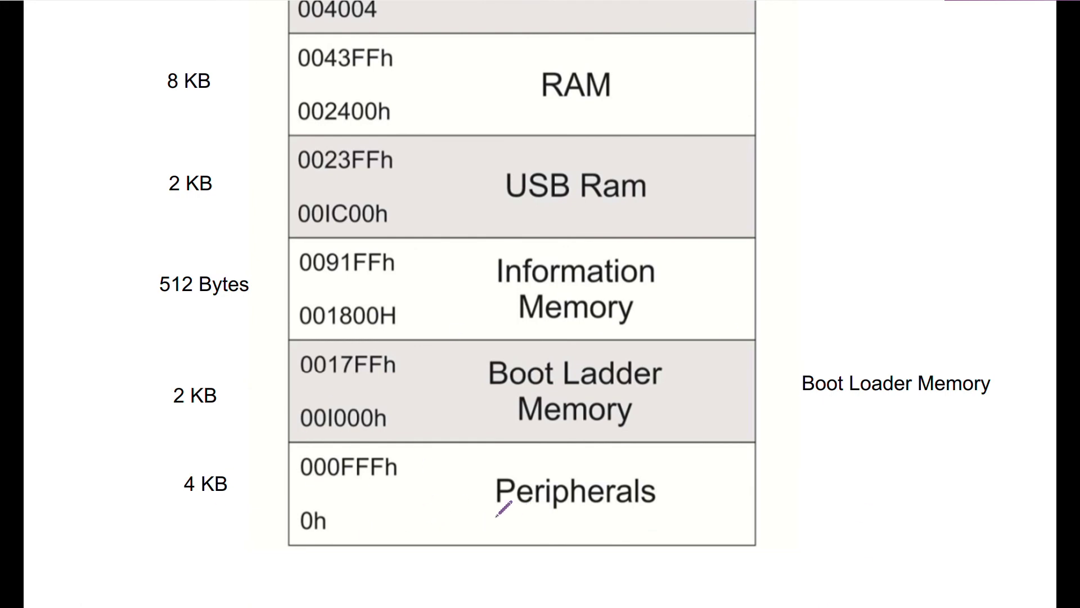
scroll(503, 509, "up", 1)
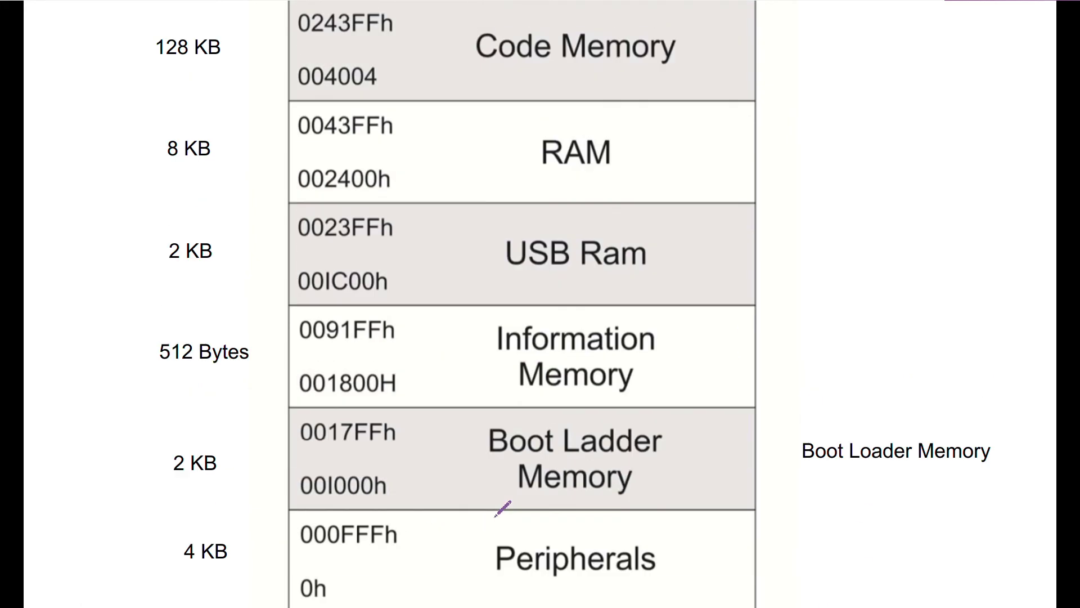
scroll(502, 509, "up", 1)
scroll(503, 509, "up", 1)
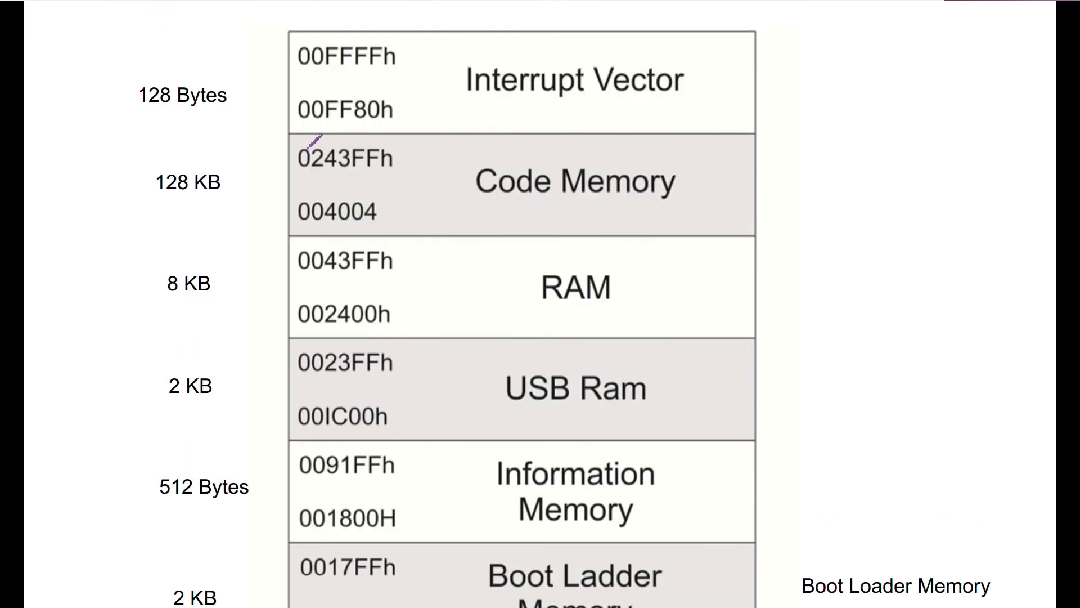
left_click_drag(131, 114, 238, 118)
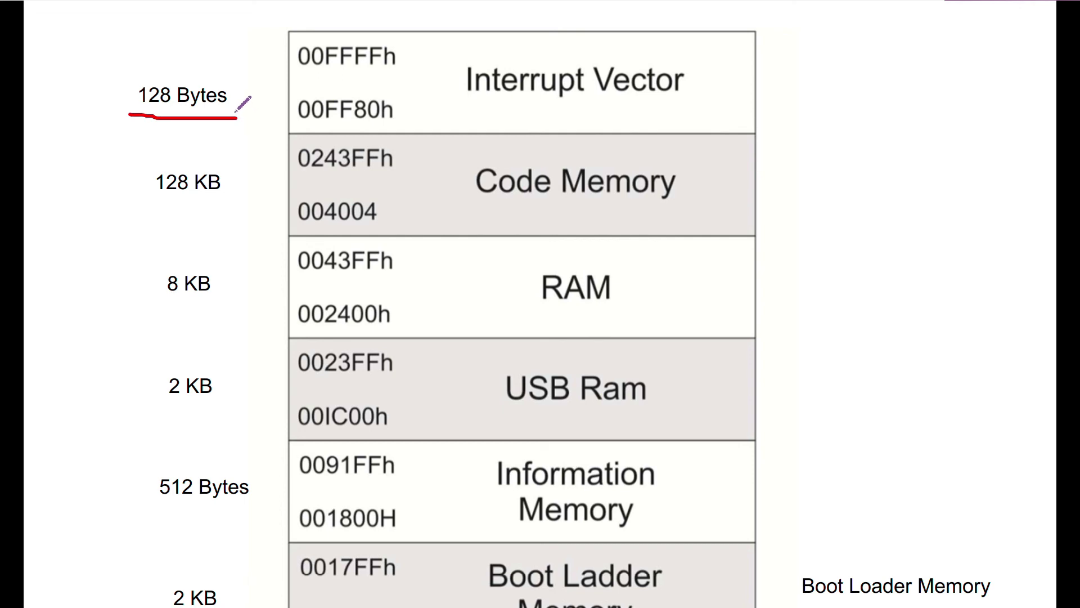
scroll(646, 468, "down", 1)
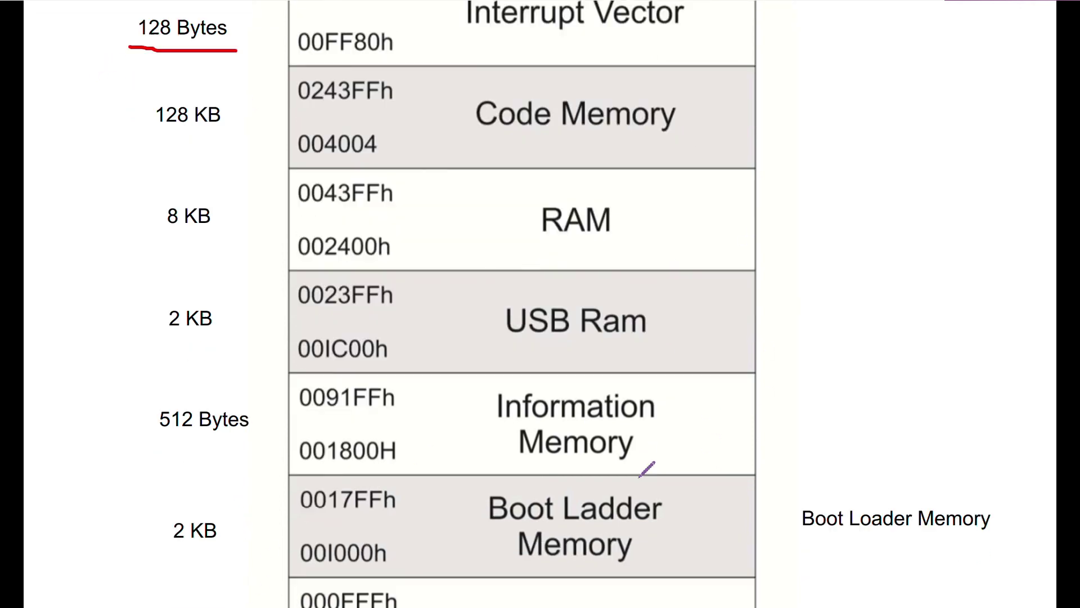
scroll(645, 468, "up", 1)
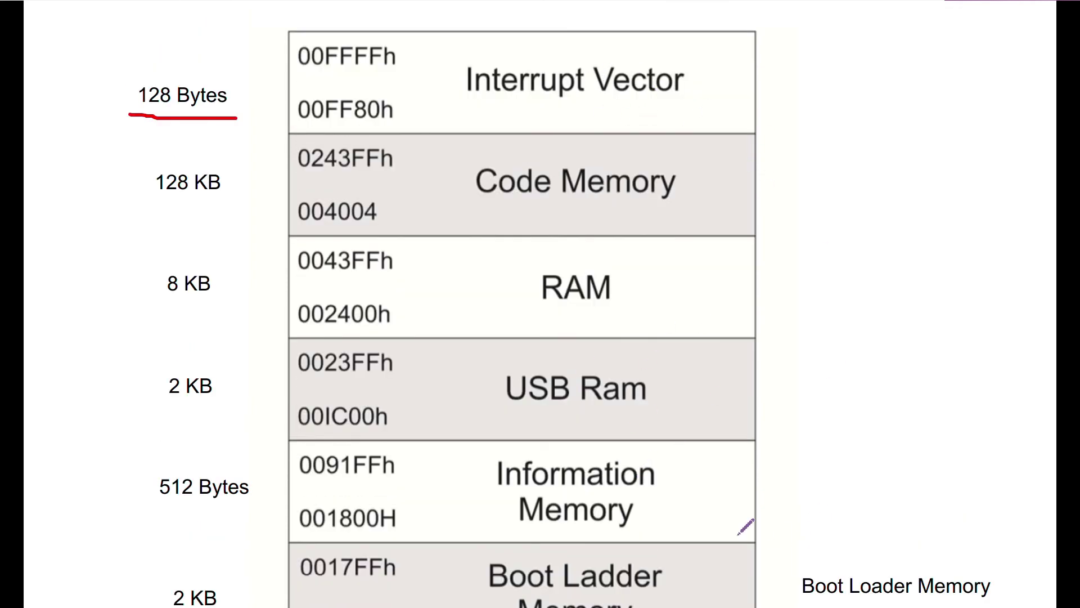
scroll(716, 515, "down", 1)
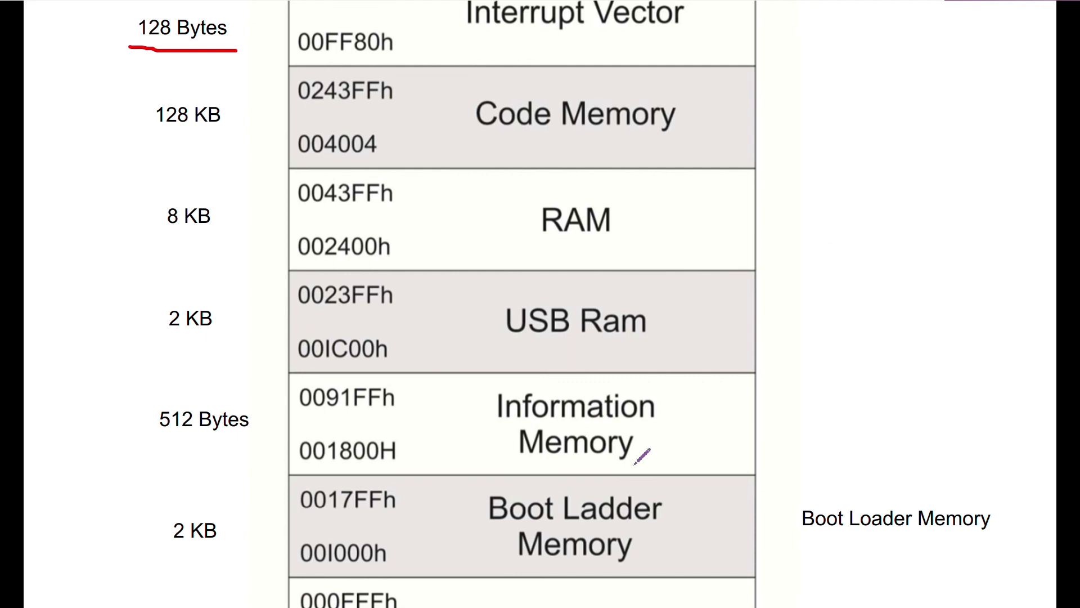
scroll(634, 456, "up", 1)
scroll(569, 73, "up", 1)
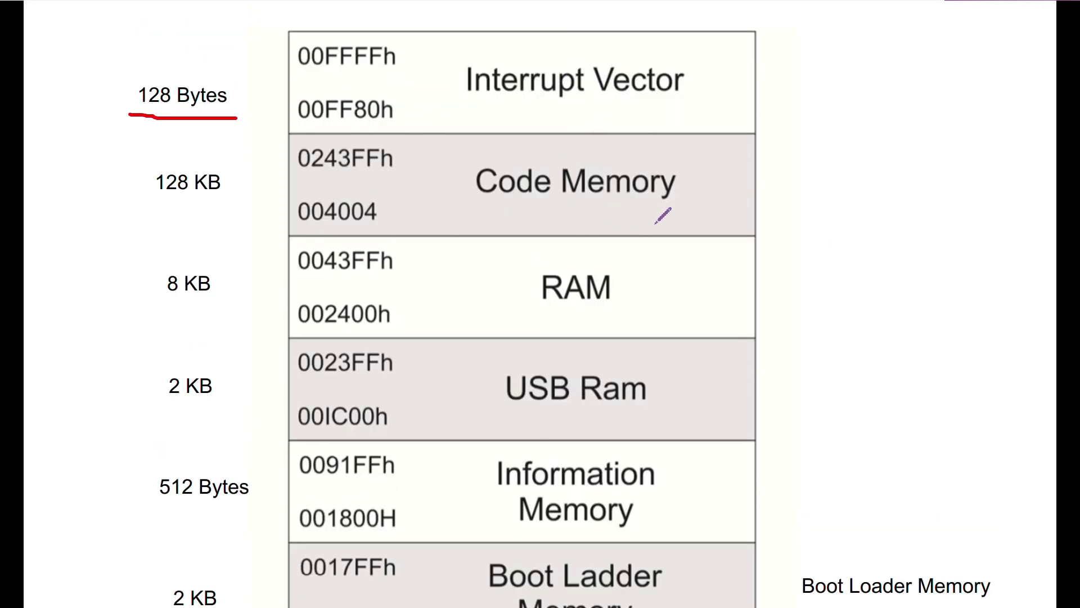